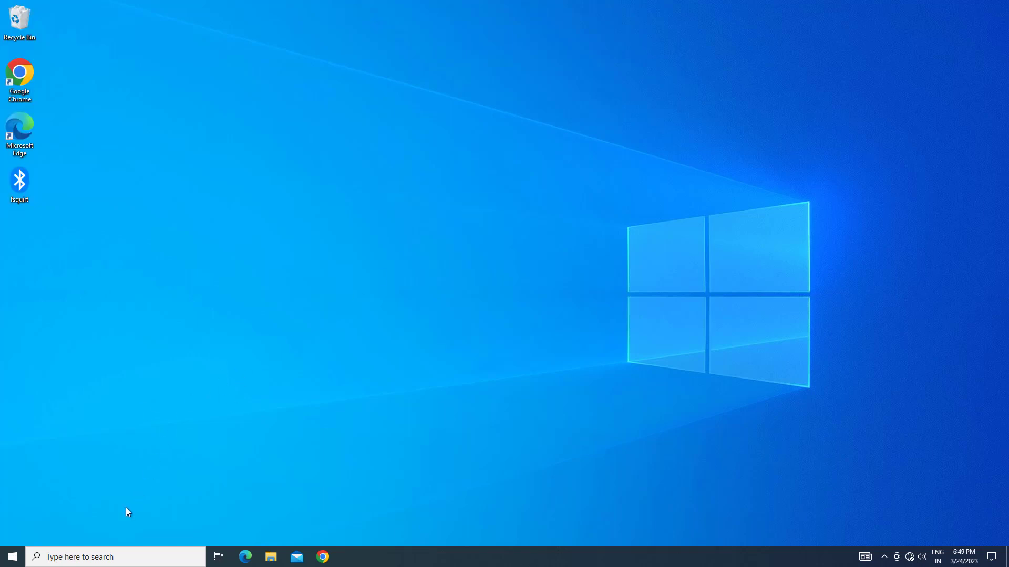
# Search for regedit in Windows search and run Registry Editor as administrator
pyautogui.click(99, 554)
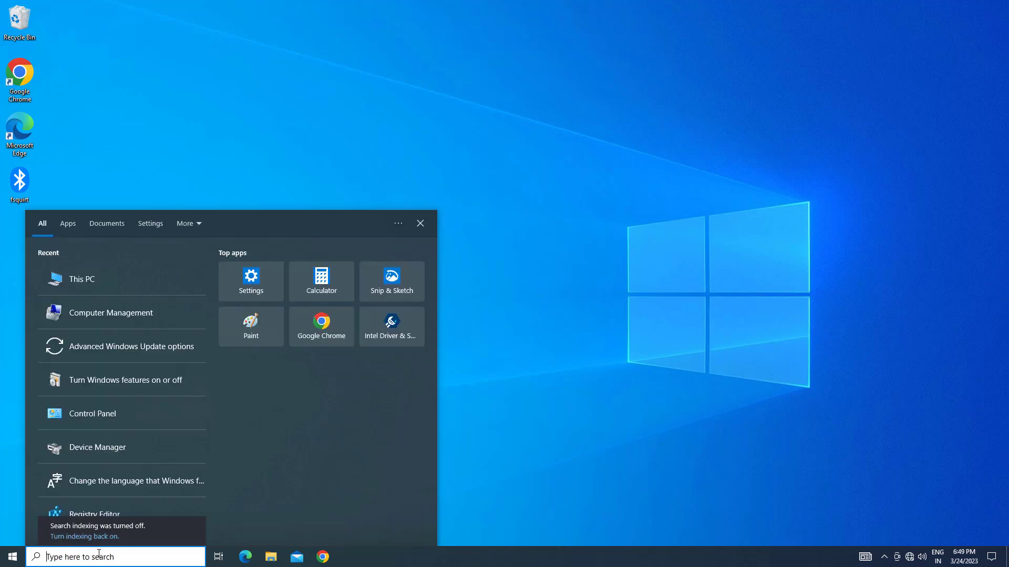
pyautogui.write('e')
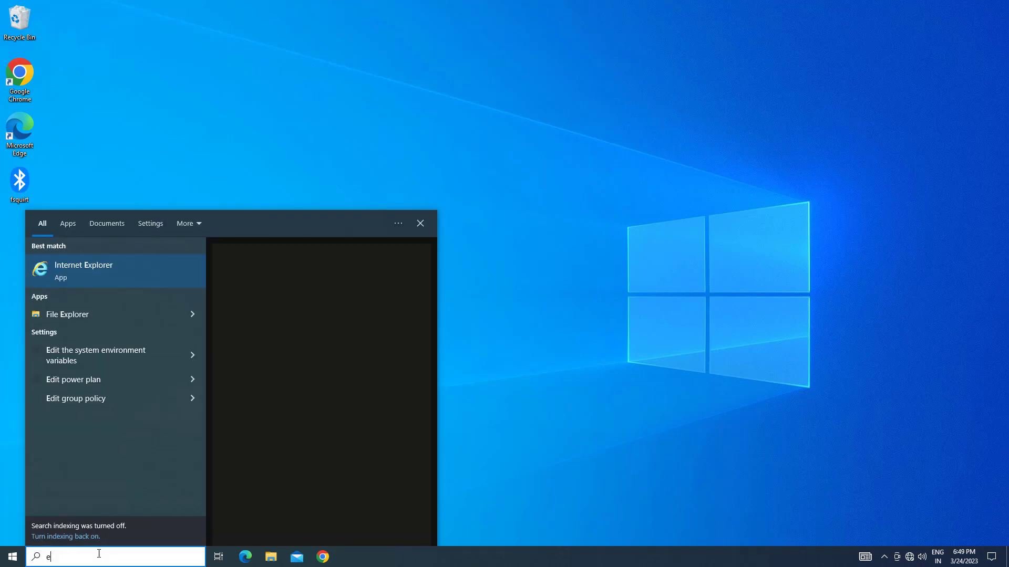
pyautogui.press('BackSpace')
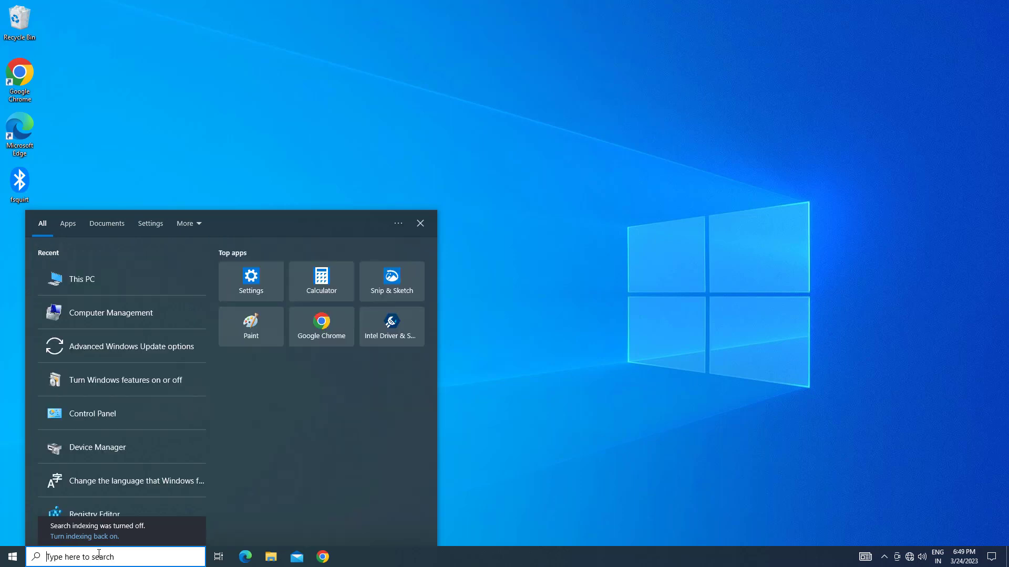
pyautogui.write('reg')
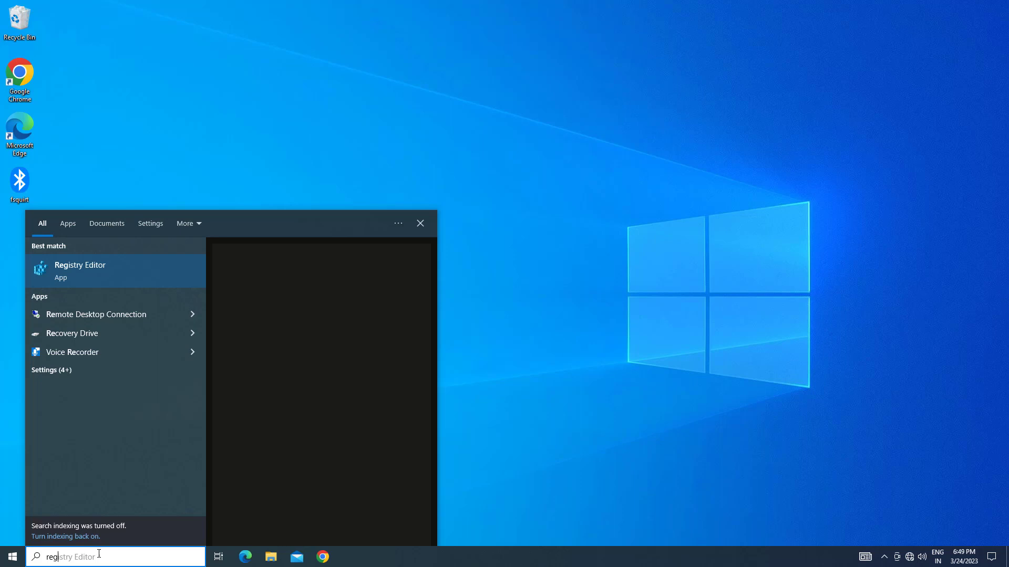
pyautogui.write('edit')
pyautogui.rightClick(81, 278)
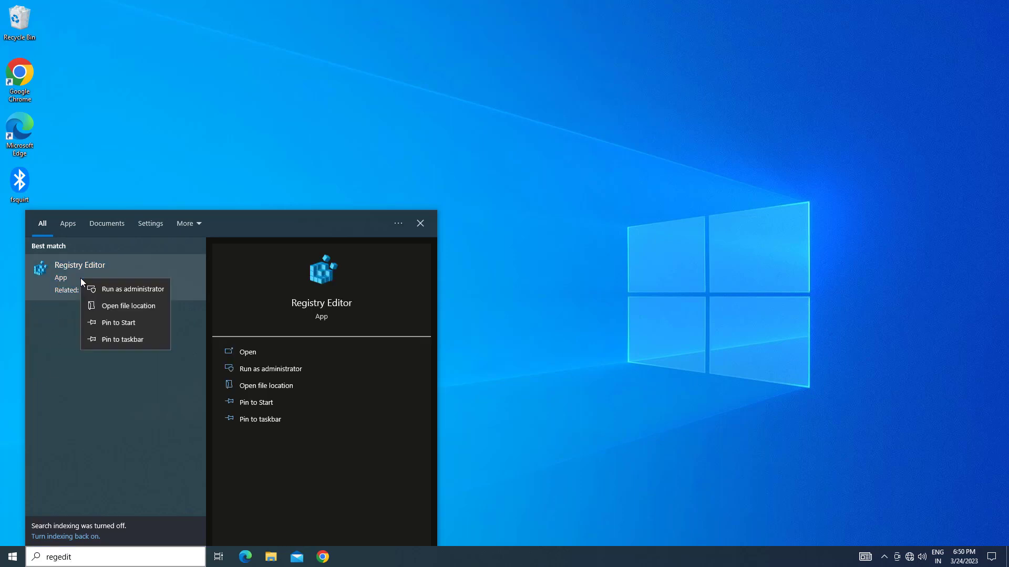
pyautogui.click(116, 289)
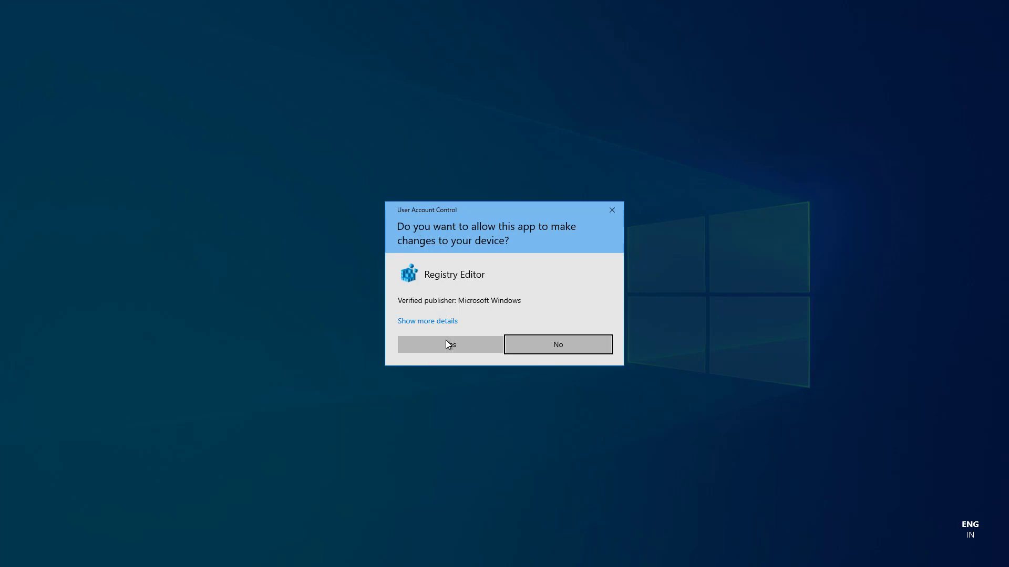
# Approve the UAC prompt and expand HKEY_LOCAL_MACHINE\SYSTEM\CurrentControlSet\Control in the key tree
pyautogui.click(447, 344)
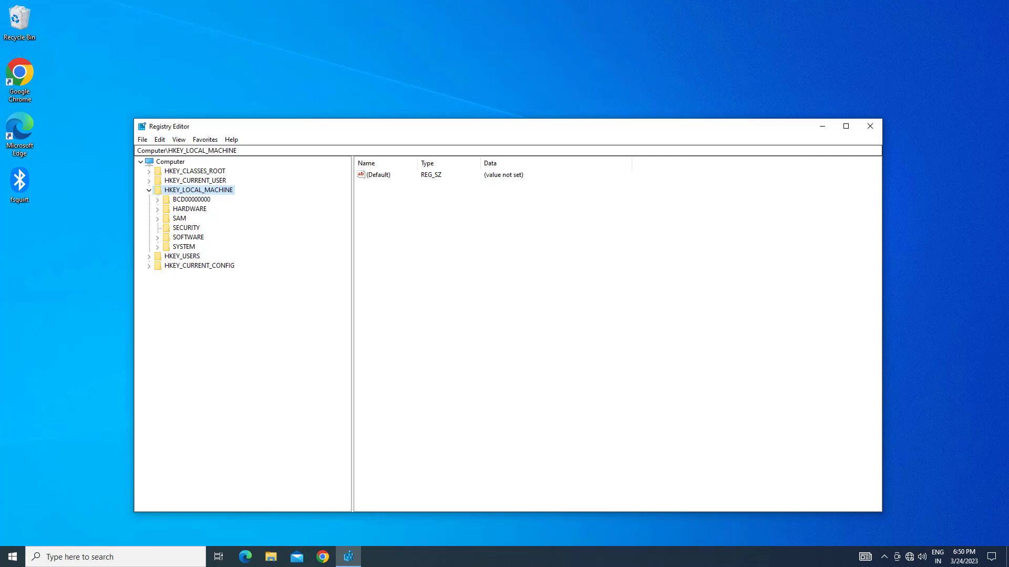
pyautogui.moveTo(484, 122); pyautogui.dragTo(477, 91)
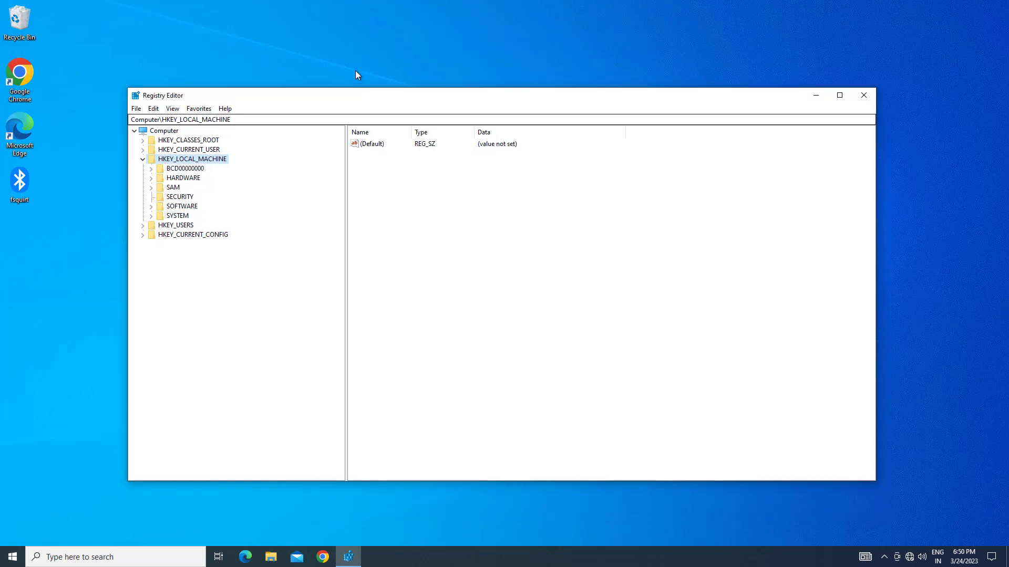
pyautogui.click(141, 160)
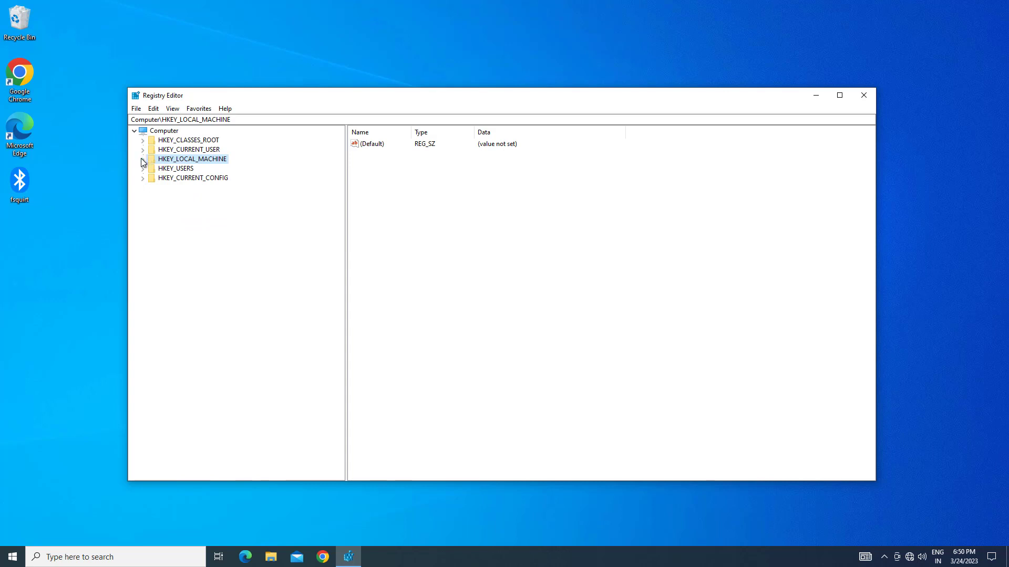
pyautogui.click(141, 160)
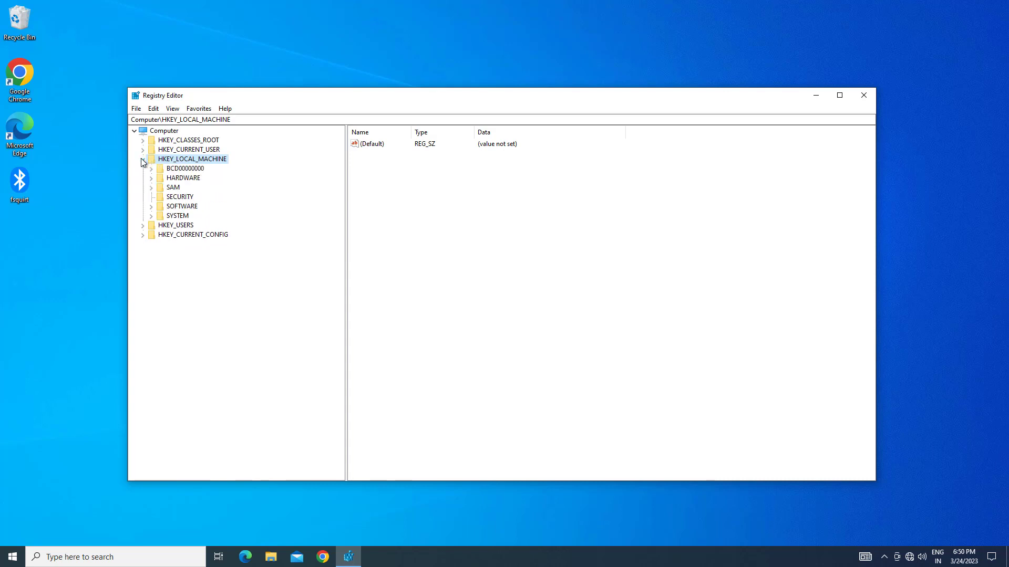
pyautogui.click(150, 216)
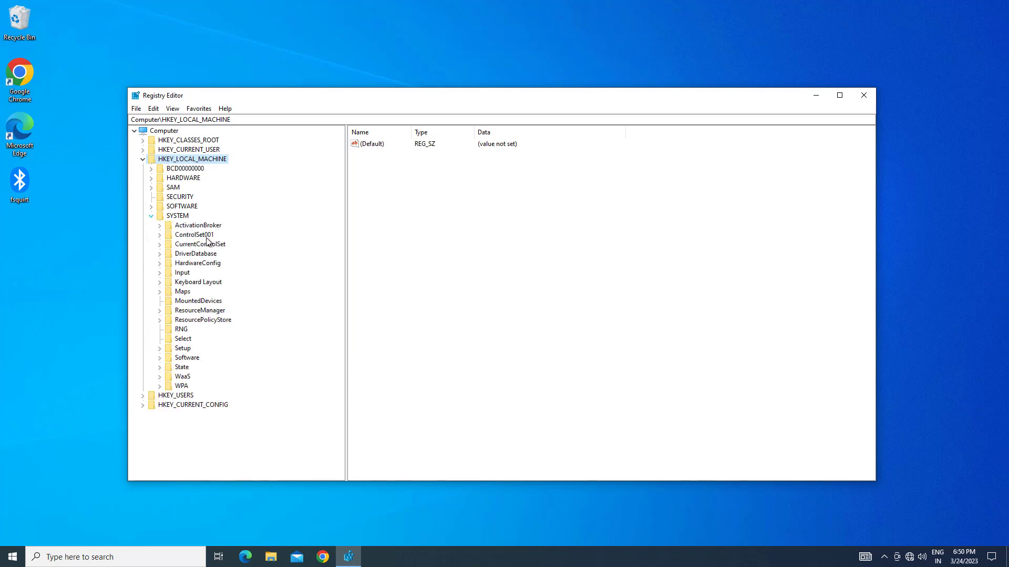
pyautogui.click(160, 244)
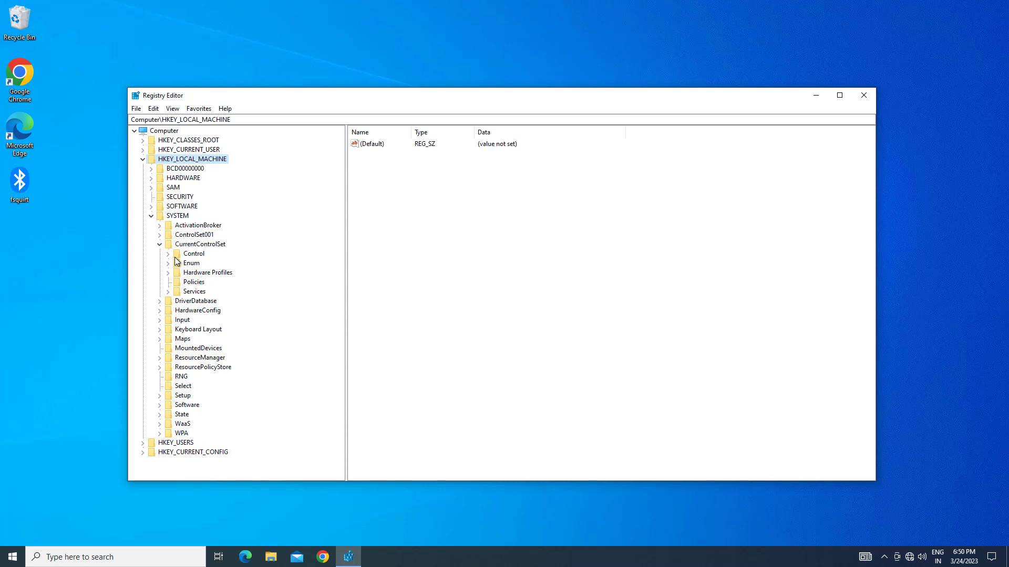
pyautogui.click(168, 263)
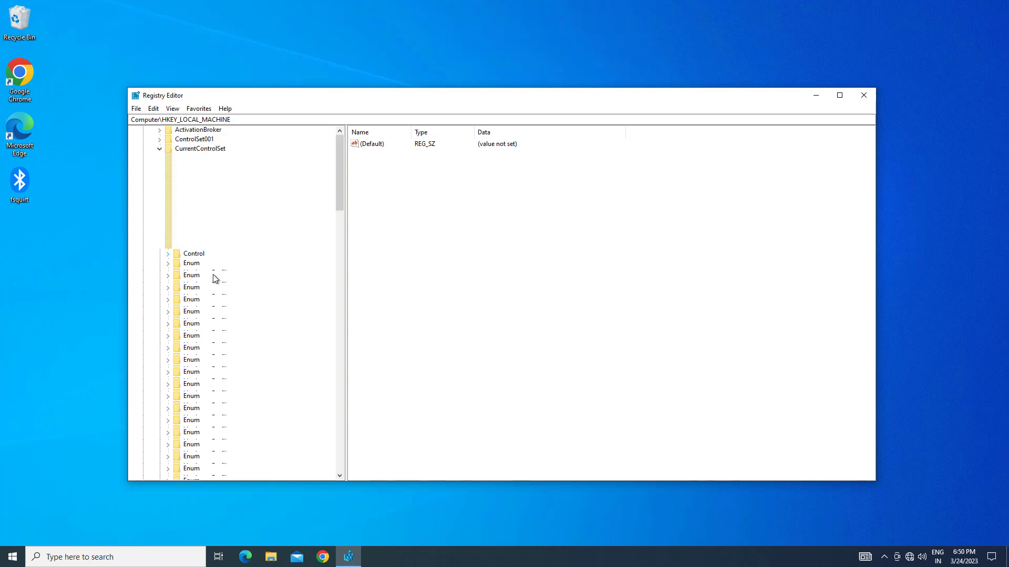
pyautogui.scroll(-5, 214, 279)
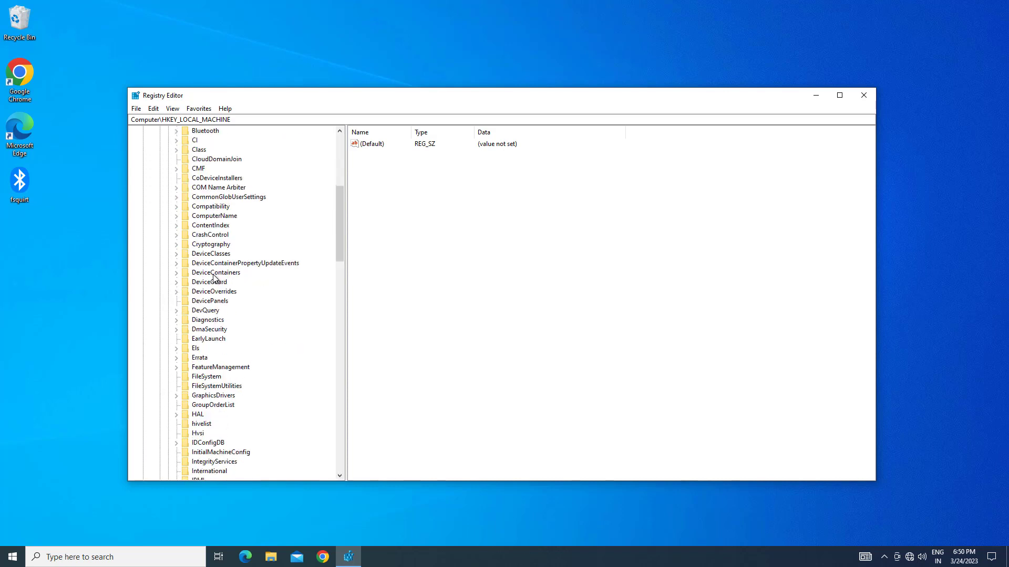
pyautogui.scroll(3, 213, 278)
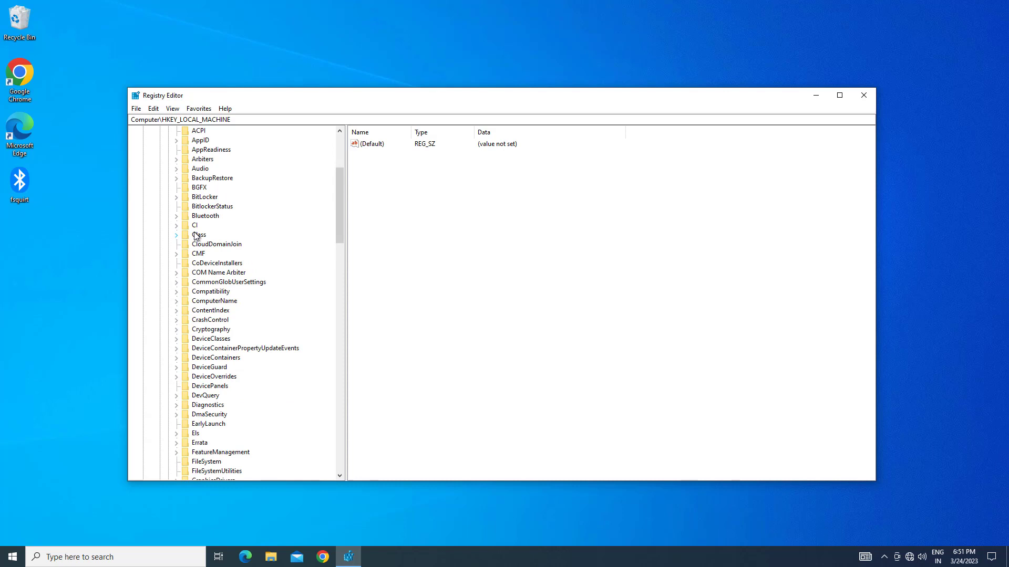
# Find the keyboard class key by pasting GUID 4D36E96B-E325-11CE-BFC1-08002BE10318 into Find
pyautogui.click(199, 235)
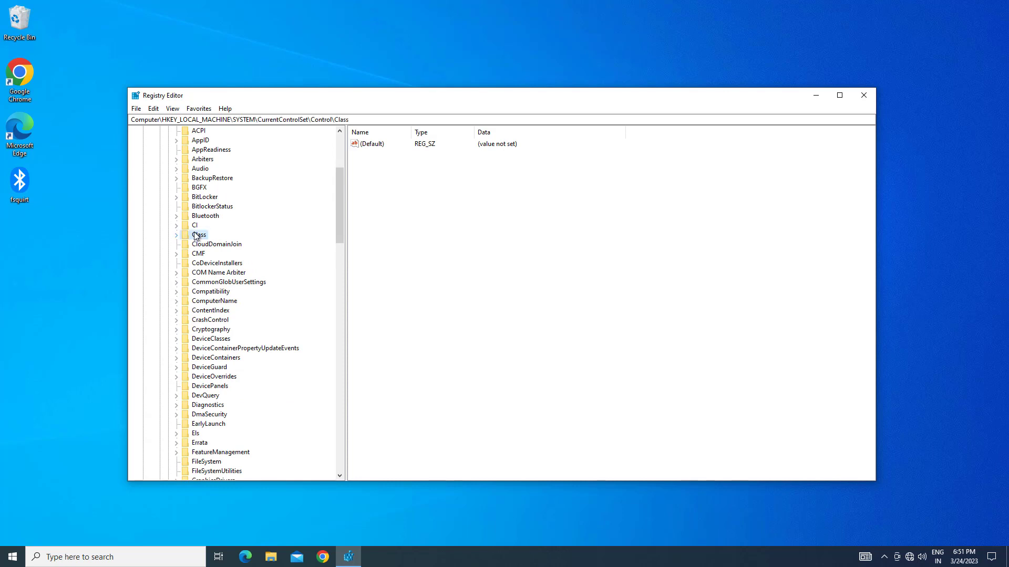
pyautogui.scroll(-1, 196, 236)
pyautogui.click(153, 109)
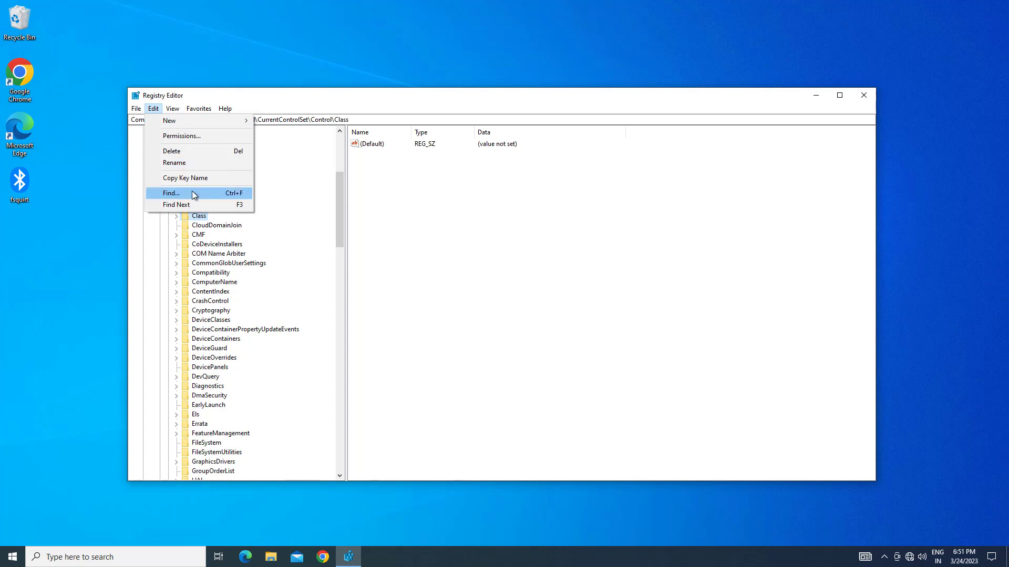
pyautogui.click(170, 193)
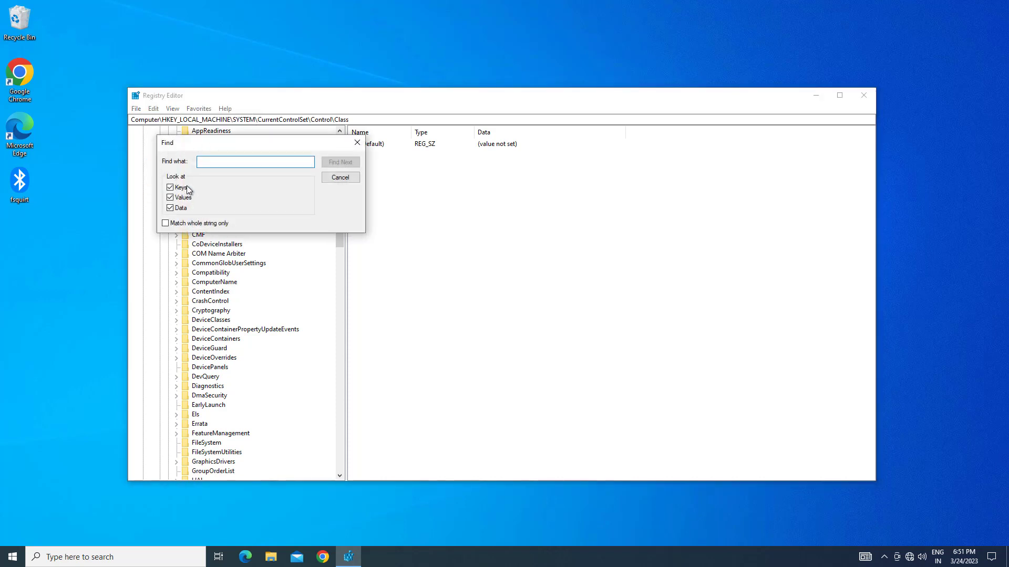
pyautogui.rightClick(211, 161)
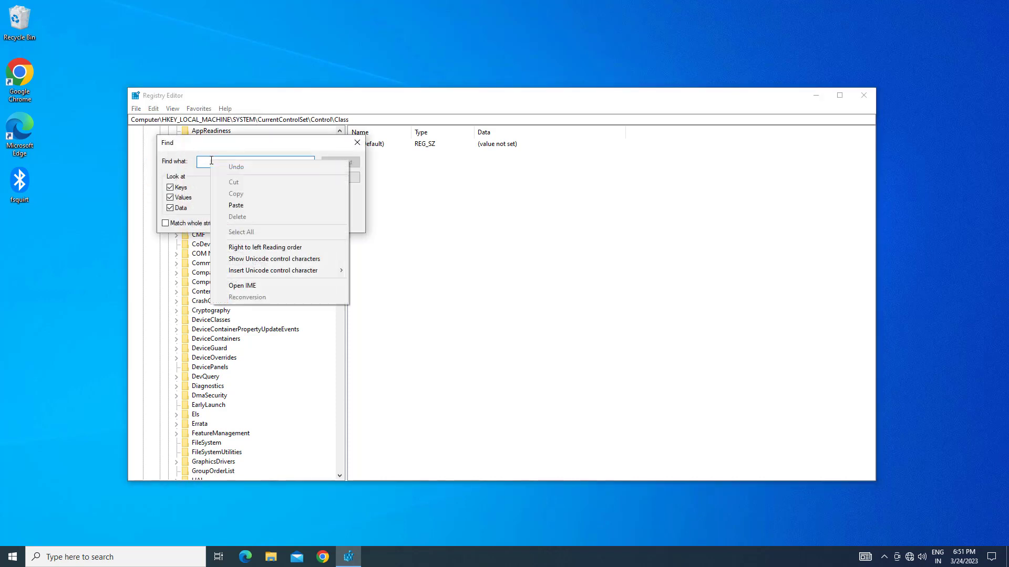
pyautogui.click(234, 206)
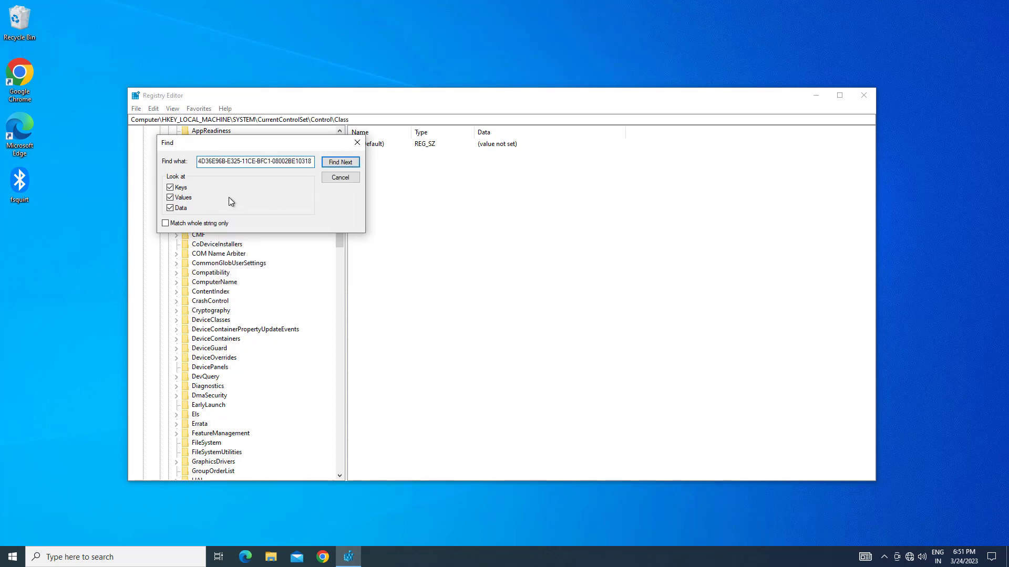
pyautogui.click(339, 163)
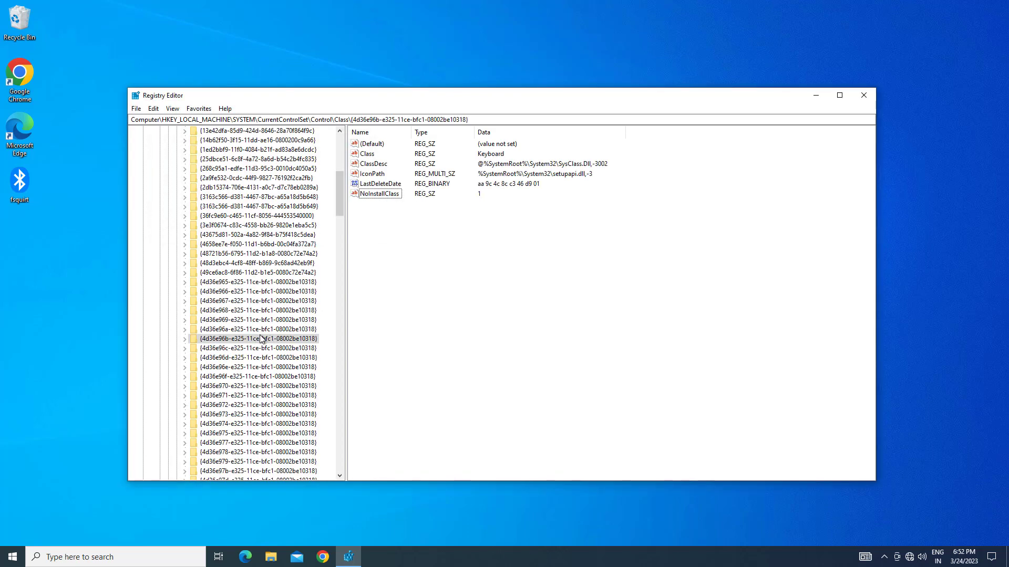
# Add a new multi-string value named upperfilter to the keyboard class key
pyautogui.click(253, 339)
pyautogui.rightClick(253, 340)
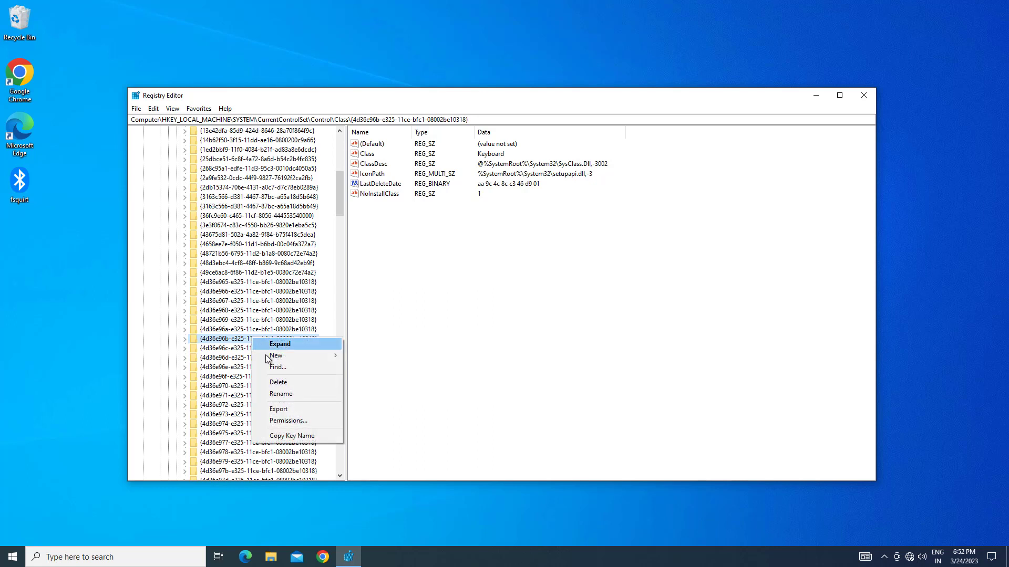
pyautogui.moveTo(273, 358)
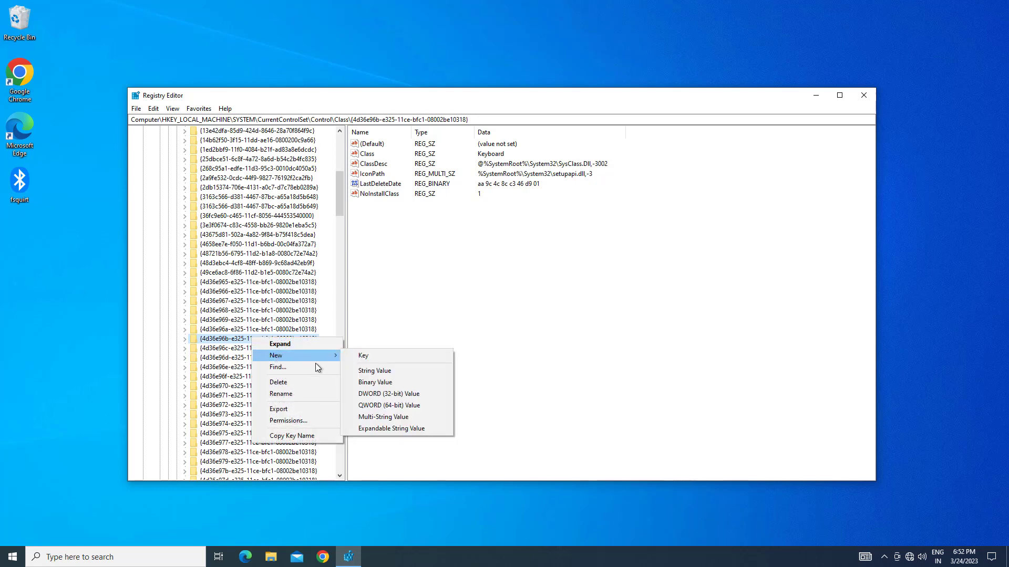
pyautogui.click(375, 417)
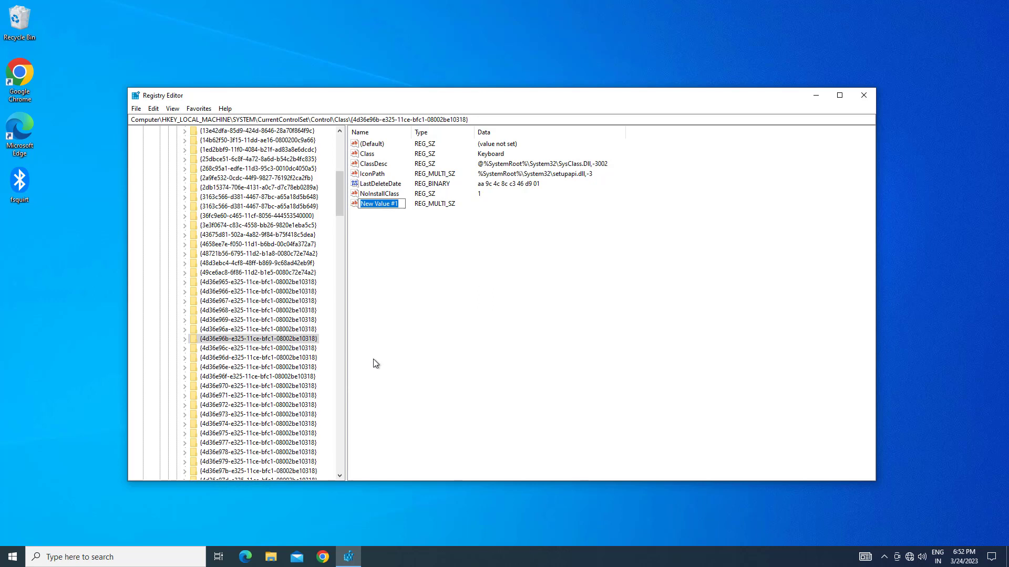
pyautogui.write('upperfilters')
pyautogui.press('BackSpace')
pyautogui.press('Return')
# Set the upperfilter value's data to kbdclass and accept the empty-strings warning
pyautogui.rightClick(380, 203)
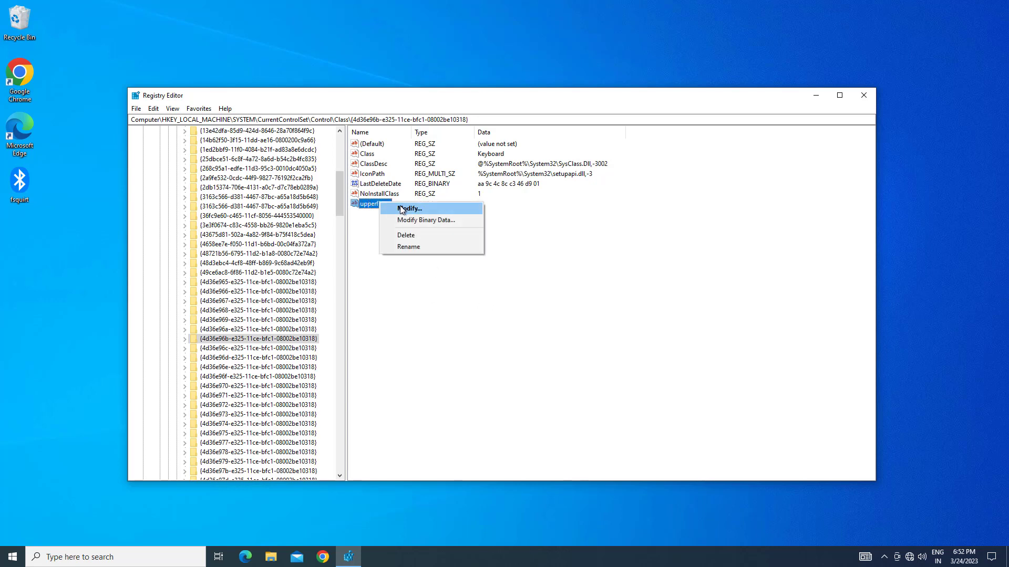
pyautogui.click(431, 208)
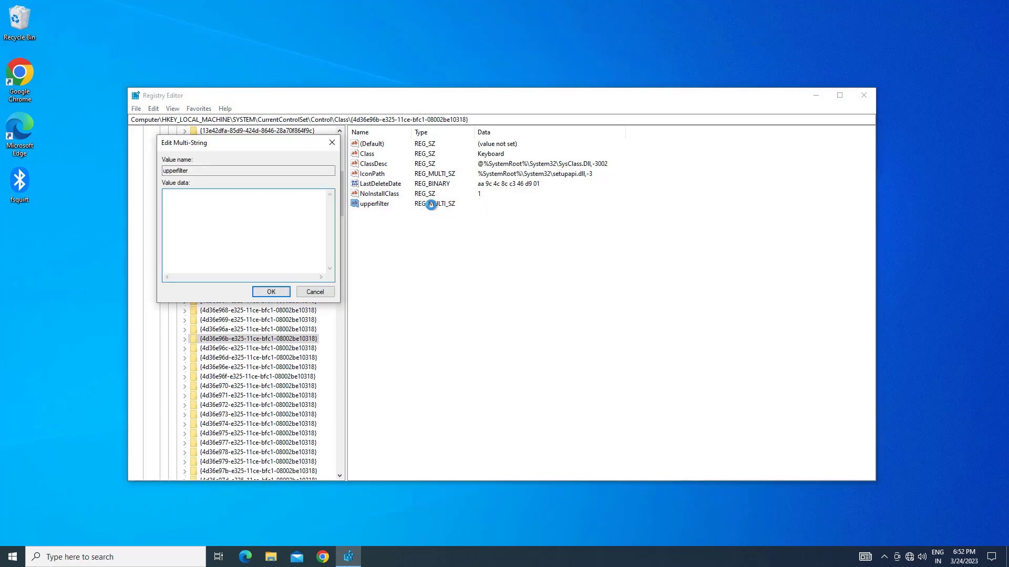
pyautogui.moveTo(281, 143); pyautogui.dragTo(493, 179)
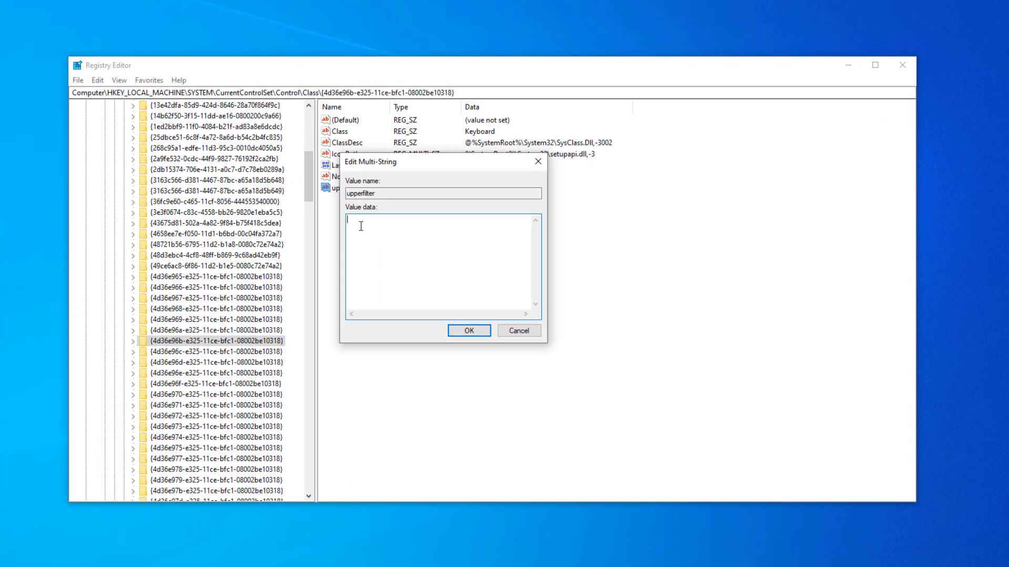
pyautogui.rightClick(359, 217)
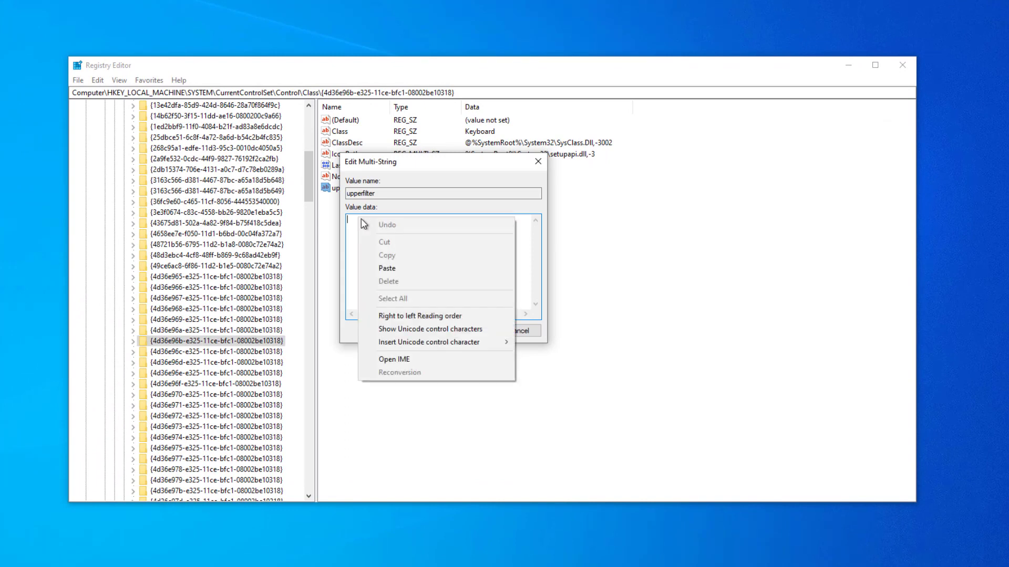
pyautogui.click(397, 268)
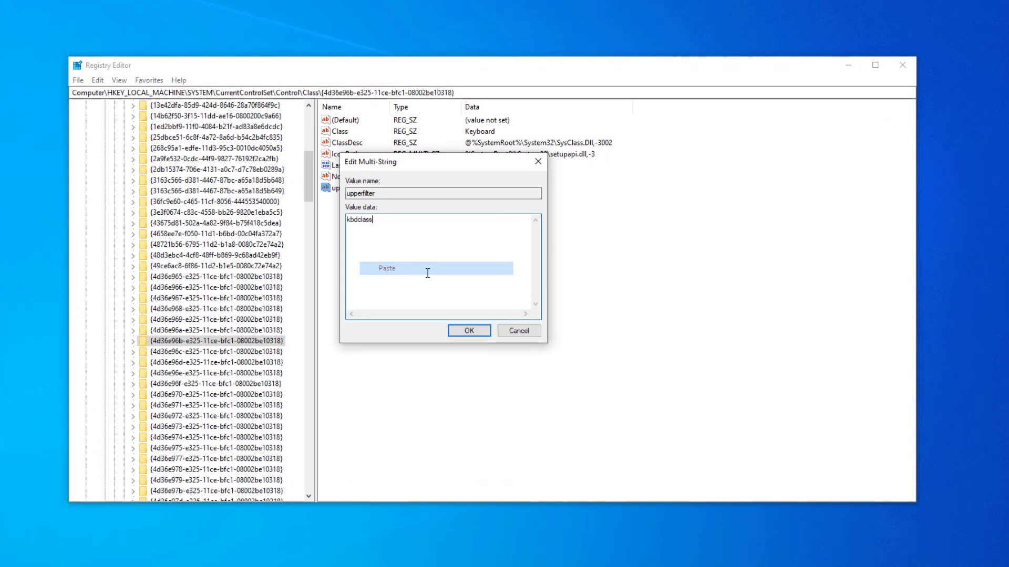
pyautogui.click(455, 332)
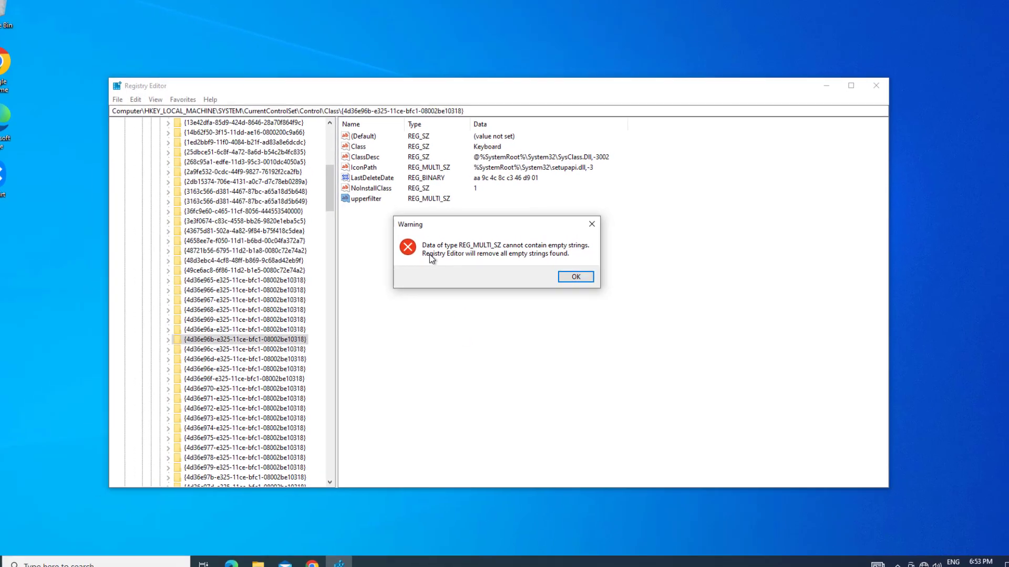
pyautogui.press('Return')
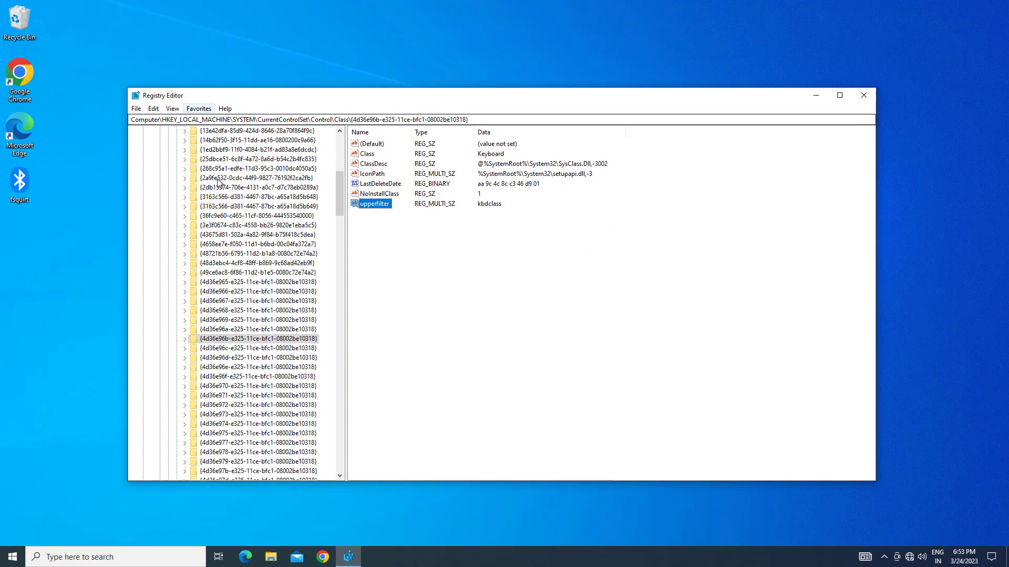
# Find the Mouse class key by pasting GUID 4D36E96F-E325-11CE-BFC1-08002BE10318 into Find
pyautogui.scroll(4, 220, 187)
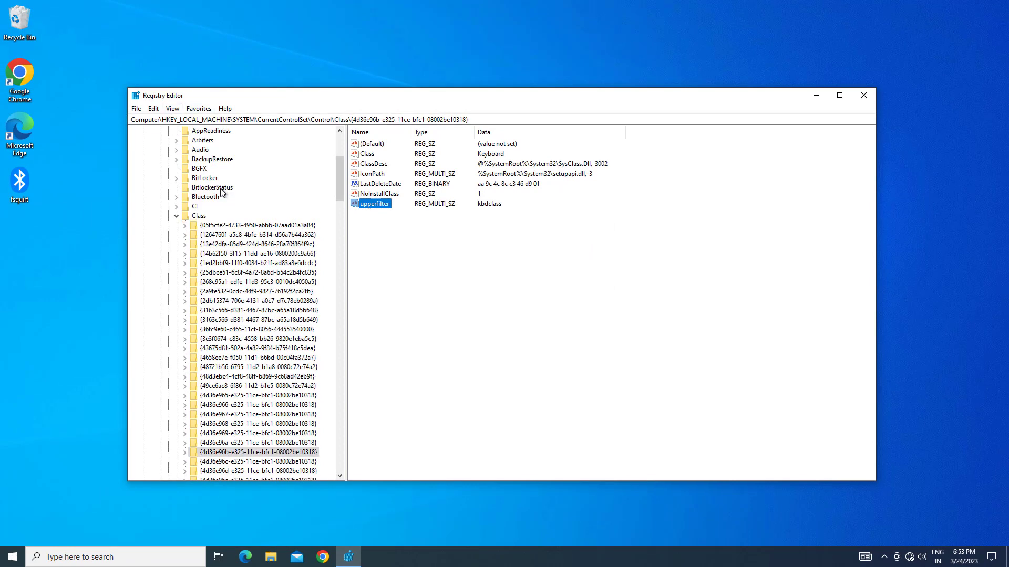
pyautogui.scroll(6, 220, 191)
pyautogui.scroll(-4, 220, 193)
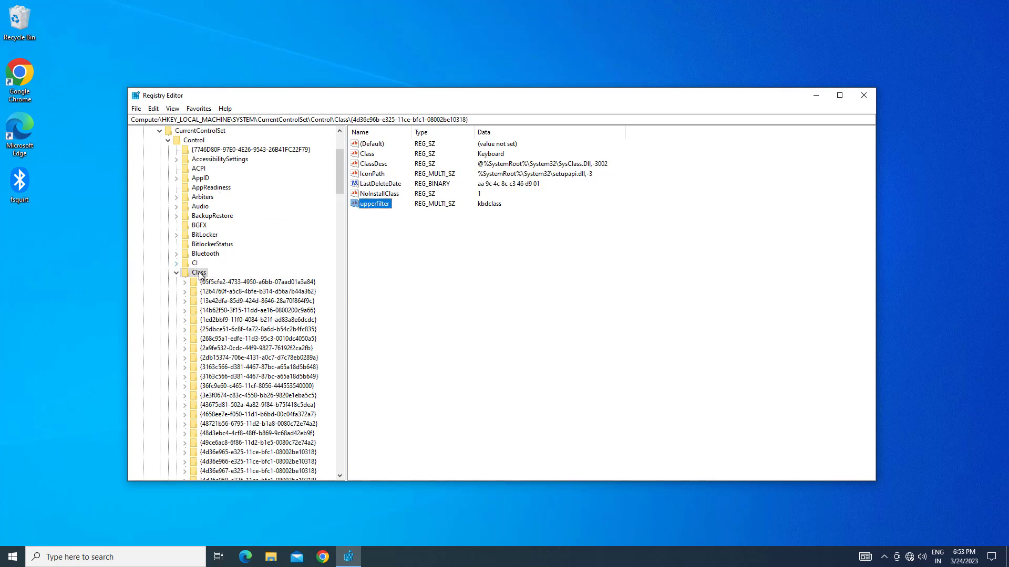
pyautogui.click(199, 272)
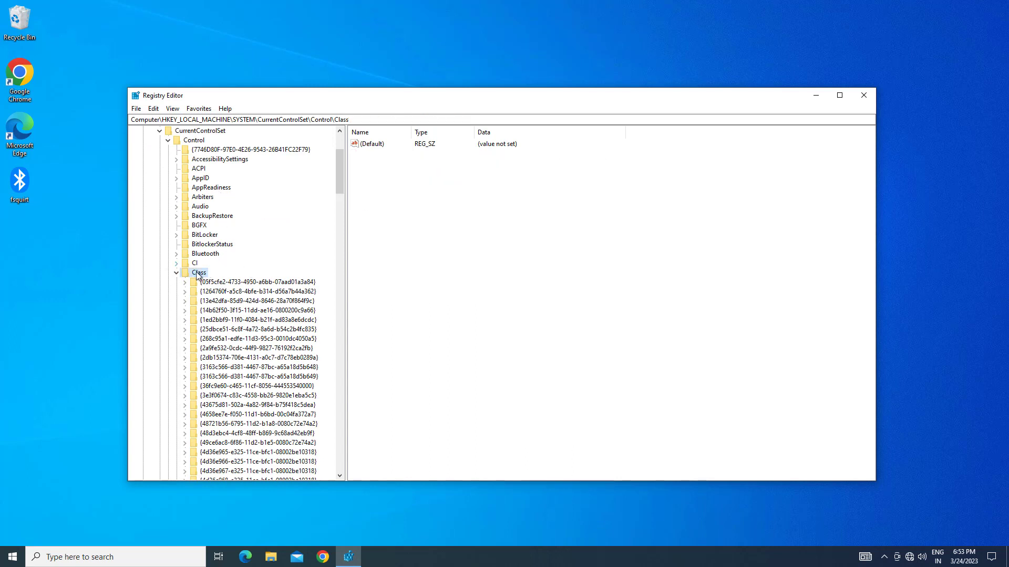
pyautogui.click(153, 109)
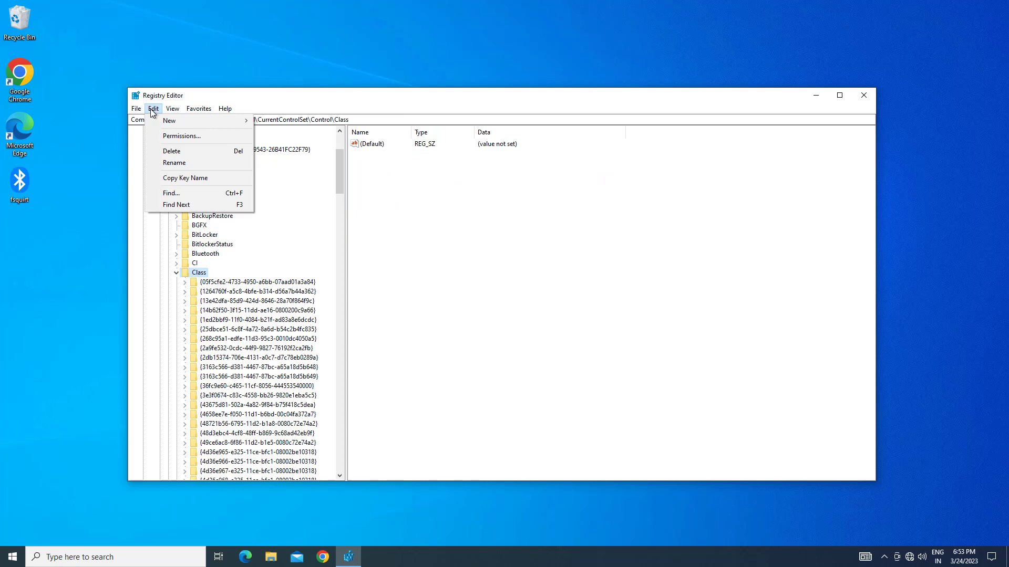
pyautogui.click(178, 192)
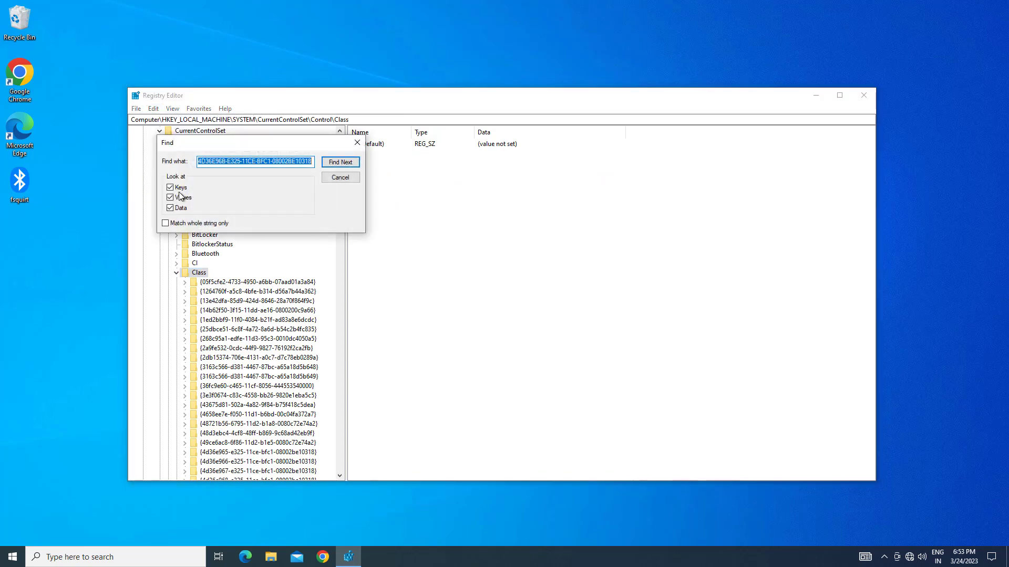
pyautogui.press('BackSpace')
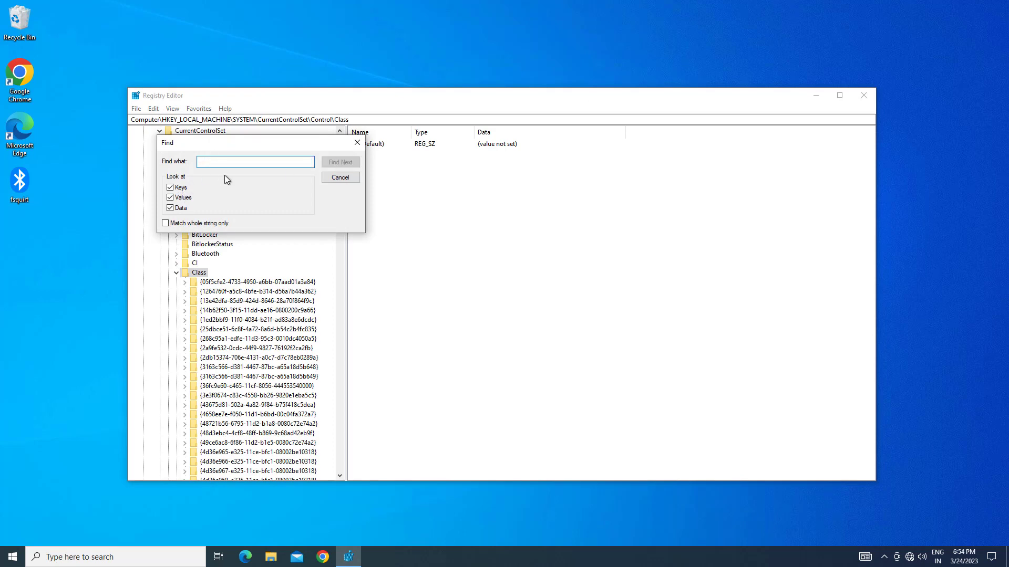
pyautogui.hotkey('ctrl', 'v')
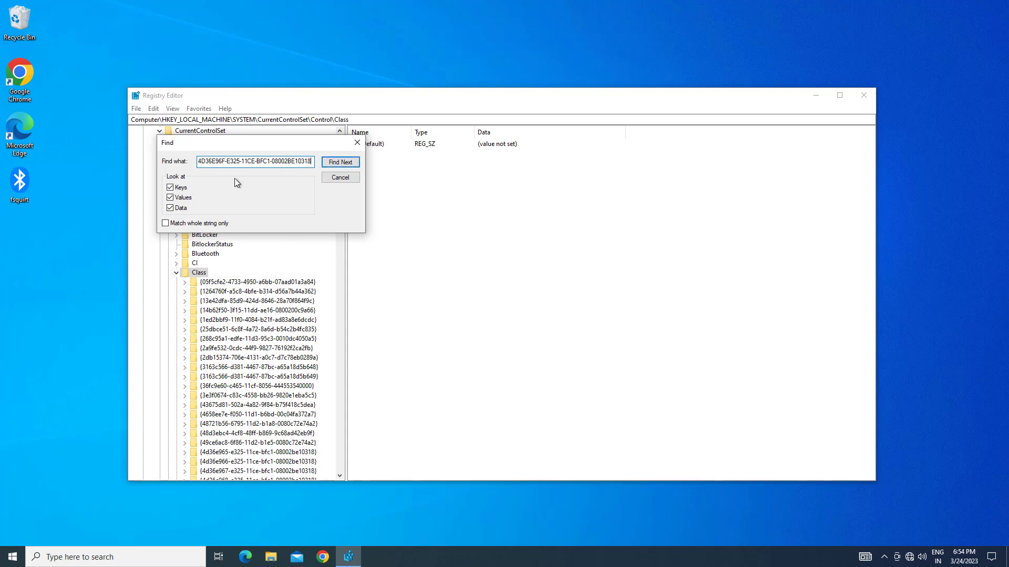
pyautogui.click(339, 162)
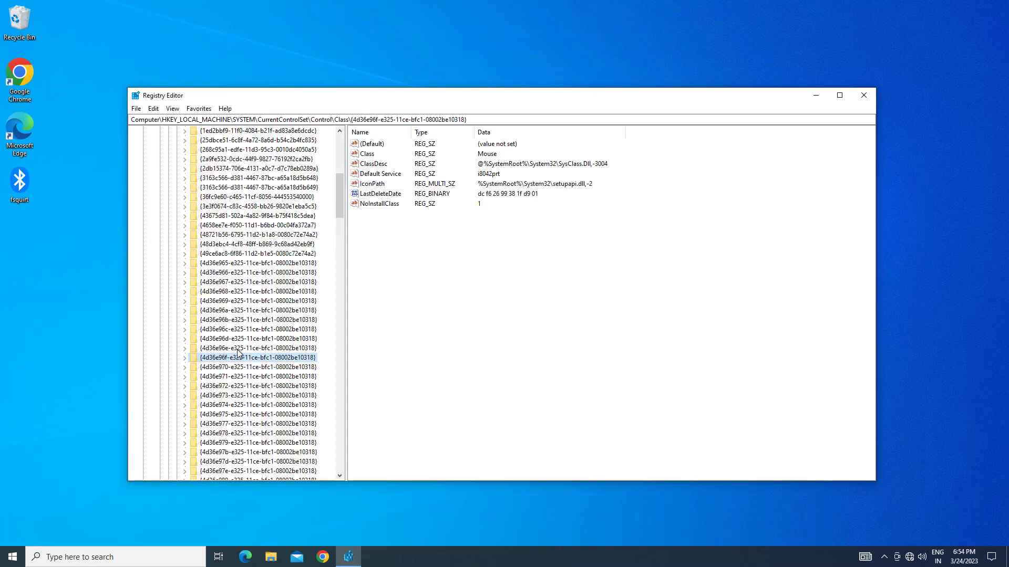
# Create an empty multi-string value named upperfilter in the Mouse class key
pyautogui.rightClick(252, 360)
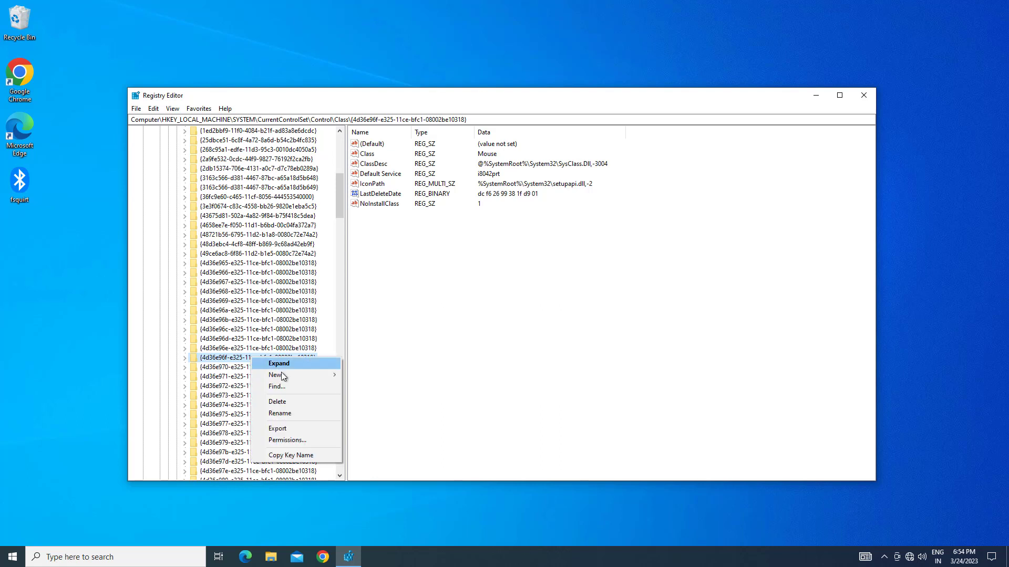
pyautogui.moveTo(280, 377)
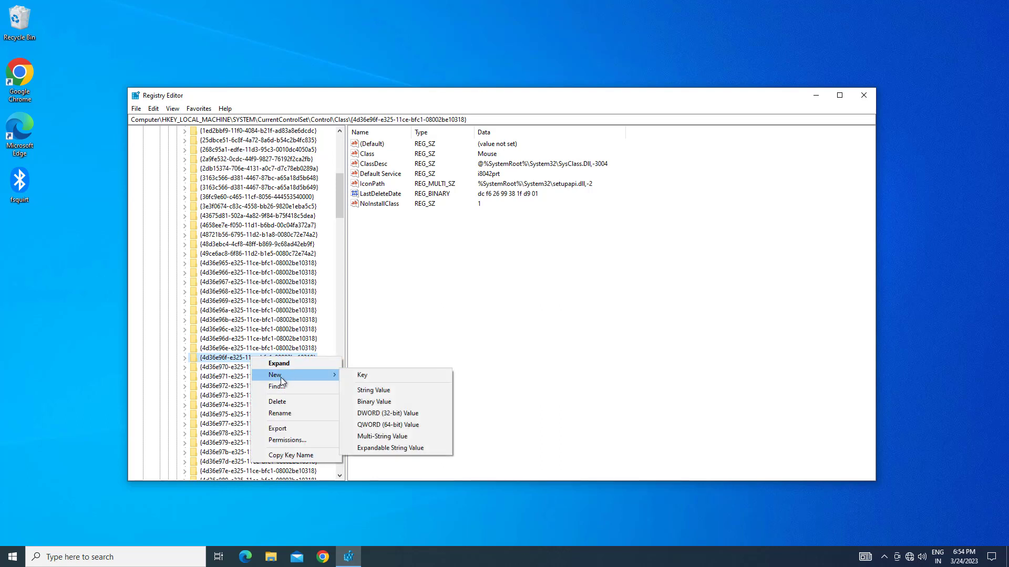
pyautogui.click(382, 437)
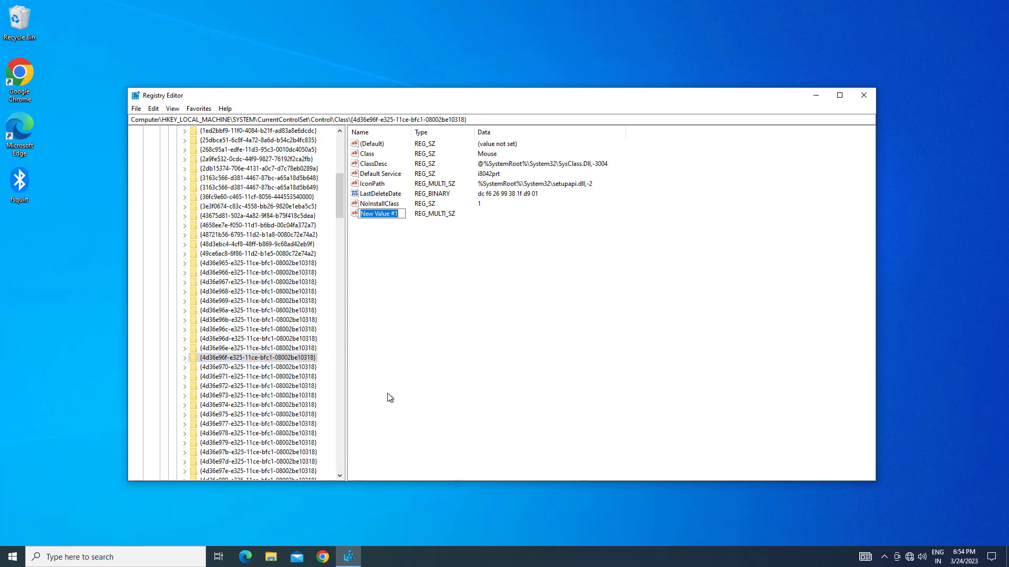
pyautogui.write('upperfilter')
pyautogui.press('Return')
# Set the Mouse class upperfilter data to mouclass, dismissing the empty-strings warning
pyautogui.rightClick(371, 212)
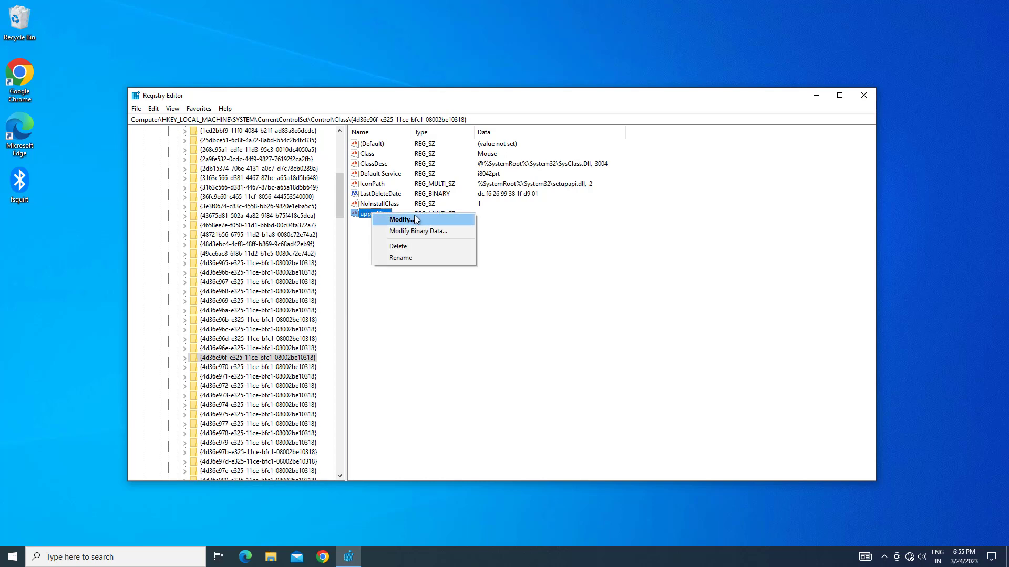
pyautogui.click(394, 219)
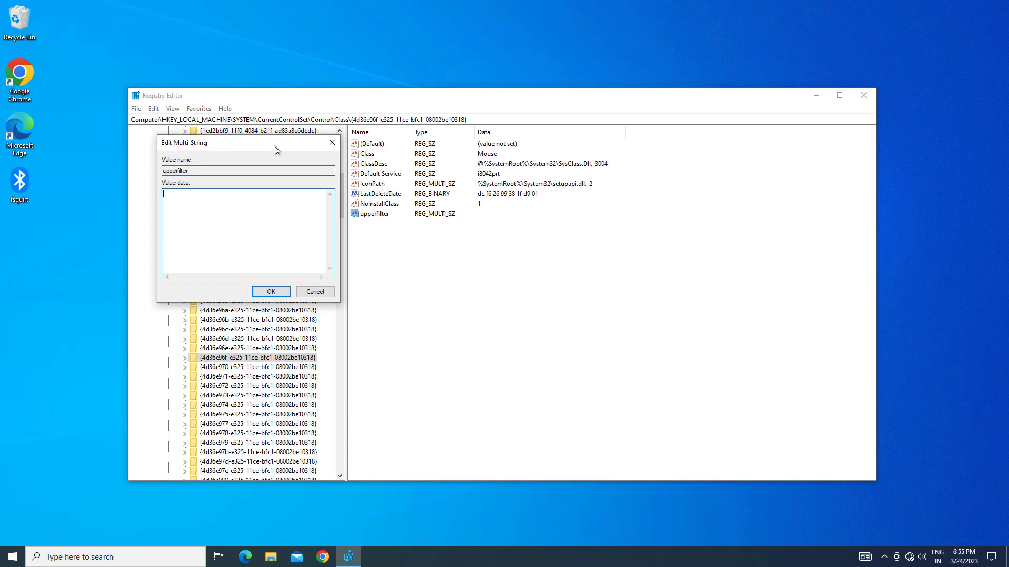
pyautogui.moveTo(273, 147); pyautogui.dragTo(516, 258)
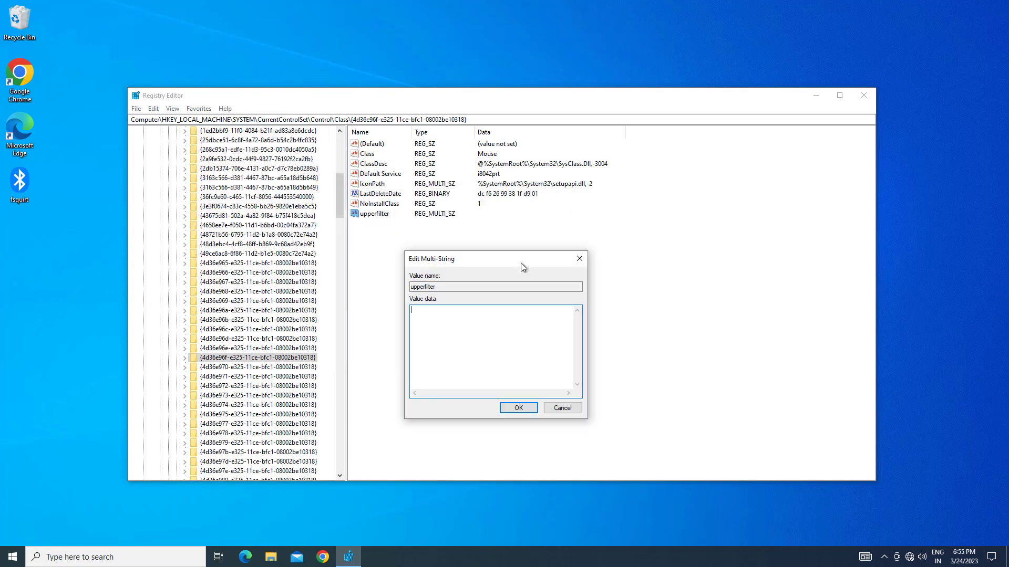
pyautogui.rightClick(434, 305)
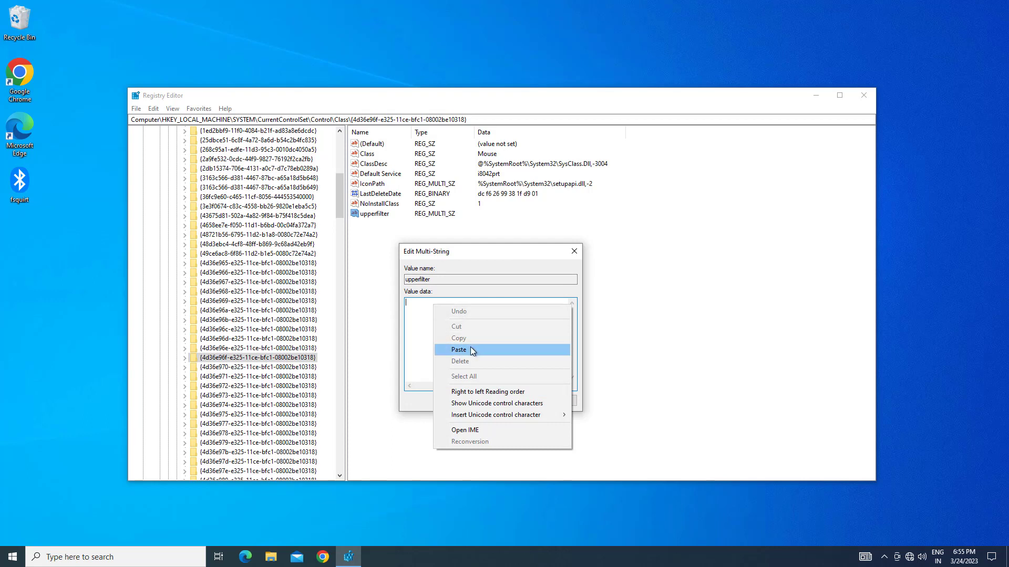
pyautogui.click(471, 350)
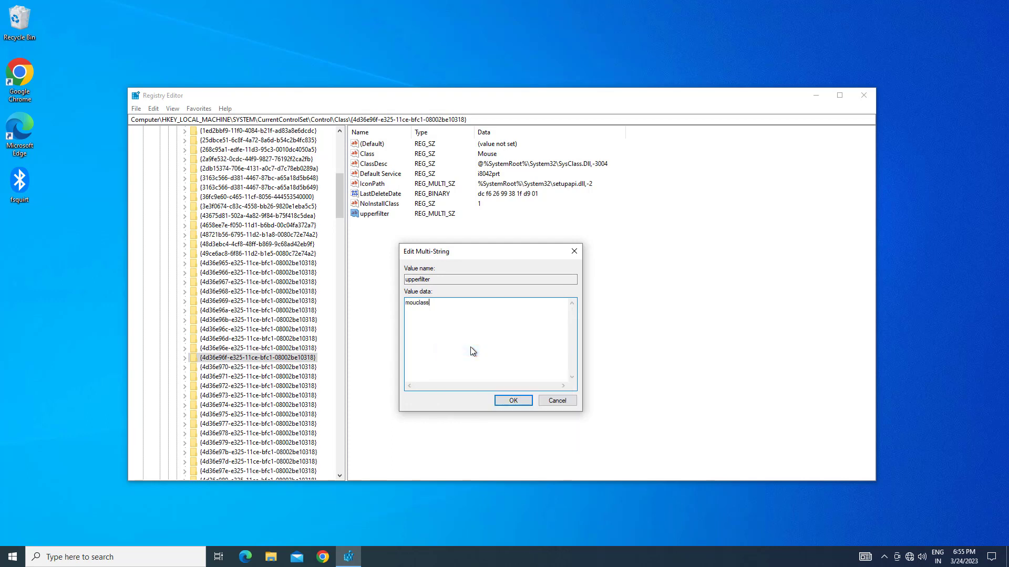
pyautogui.click(513, 400)
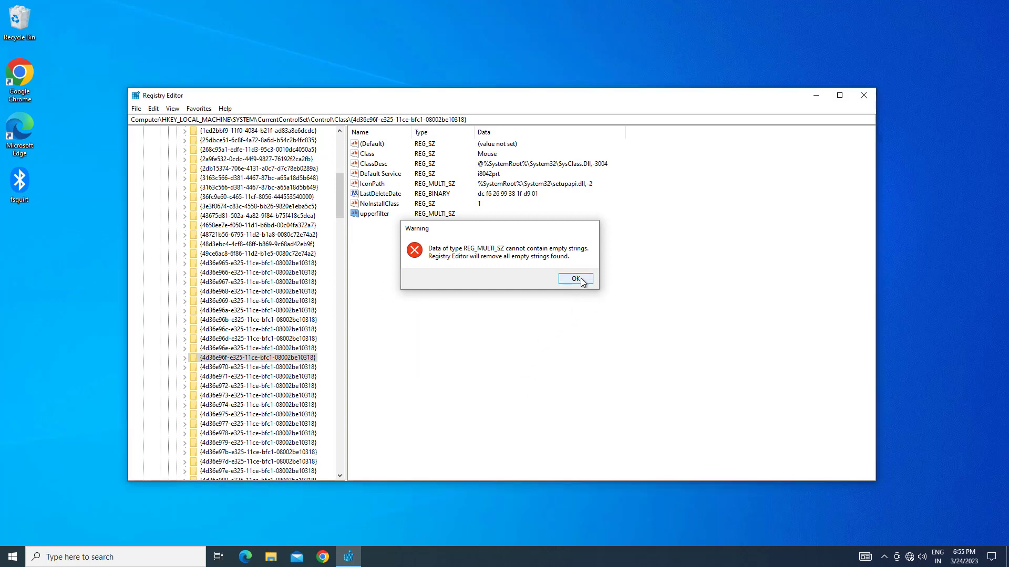
pyautogui.click(575, 280)
pyautogui.click(578, 294)
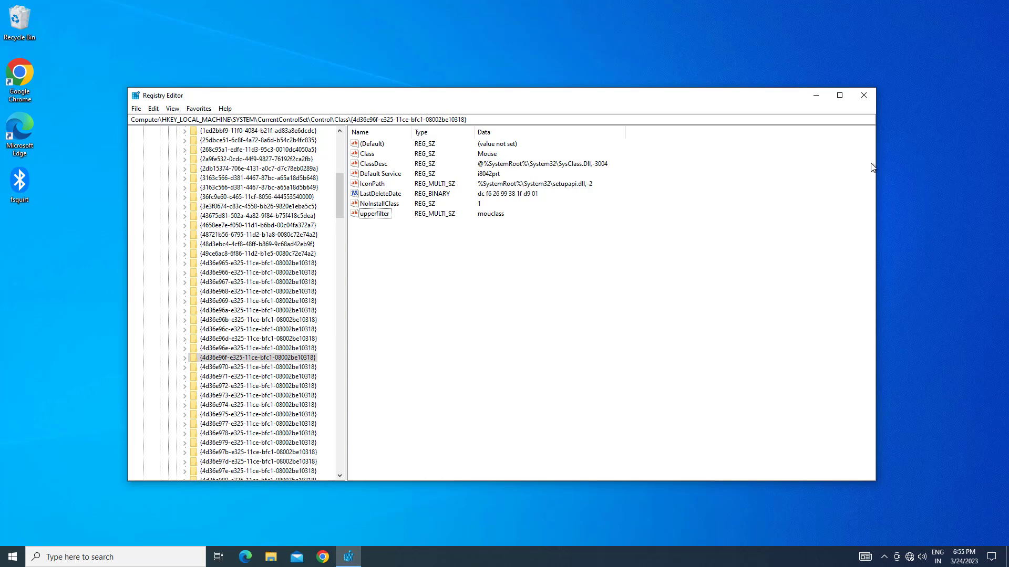
# Close Registry Editor and refresh the desktop
pyautogui.click(863, 96)
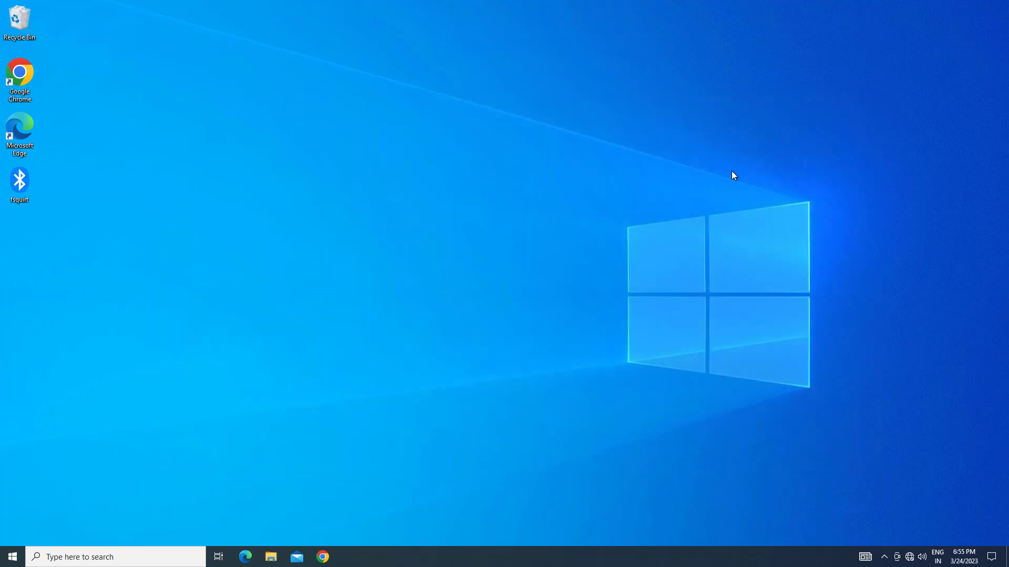
pyautogui.rightClick(462, 164)
pyautogui.click(518, 193)
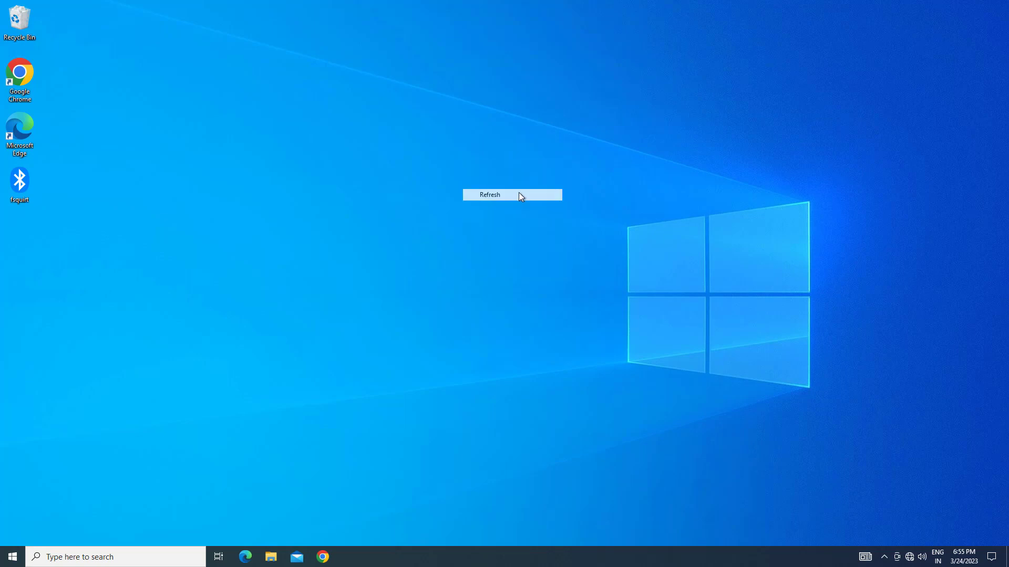